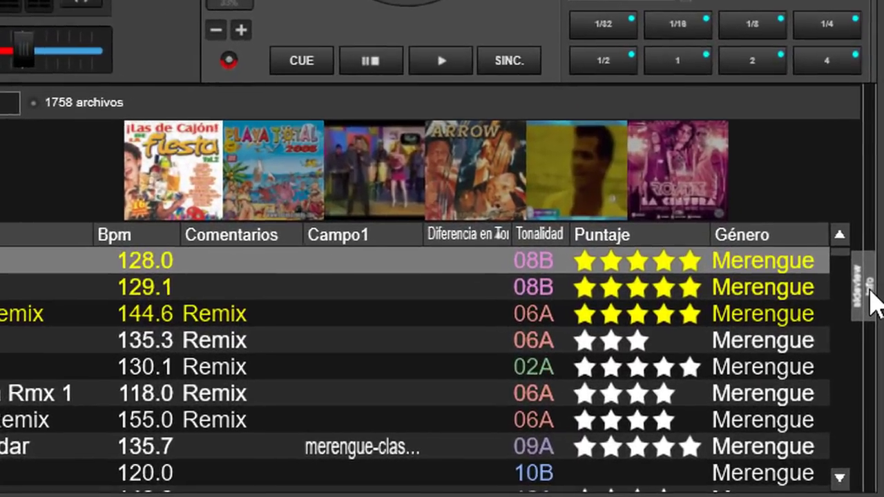
Step: Show the song info panel beside the file list and make it slightly narrower
click(876, 380)
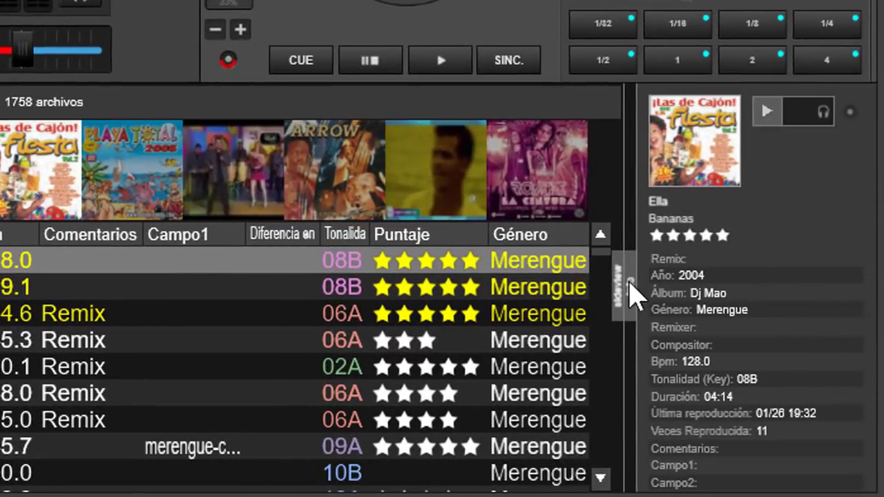
click(619, 287)
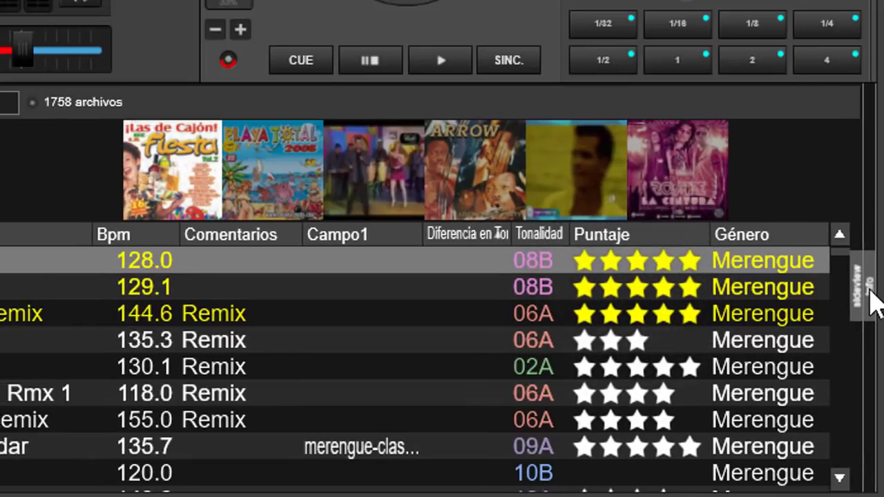
click(872, 293)
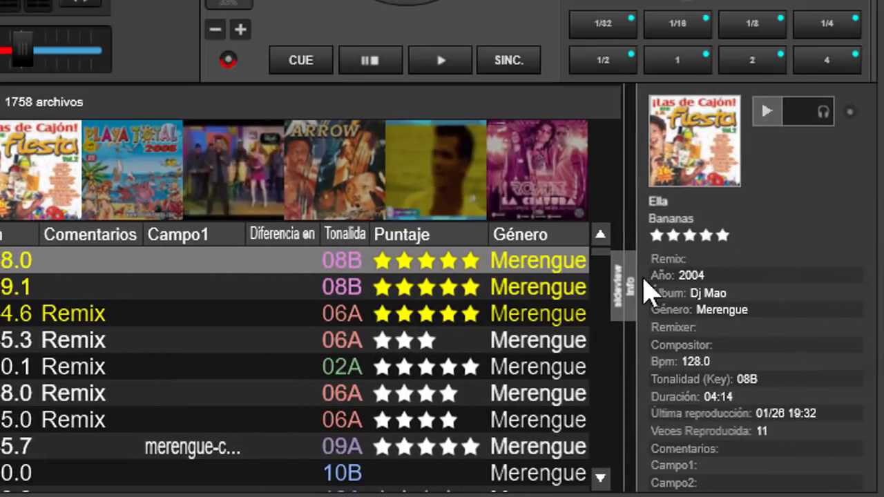
click(630, 290)
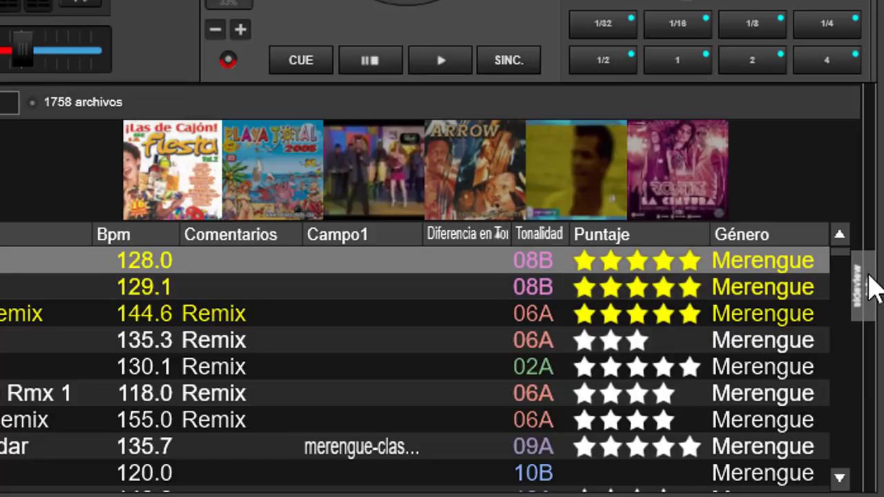
click(871, 290)
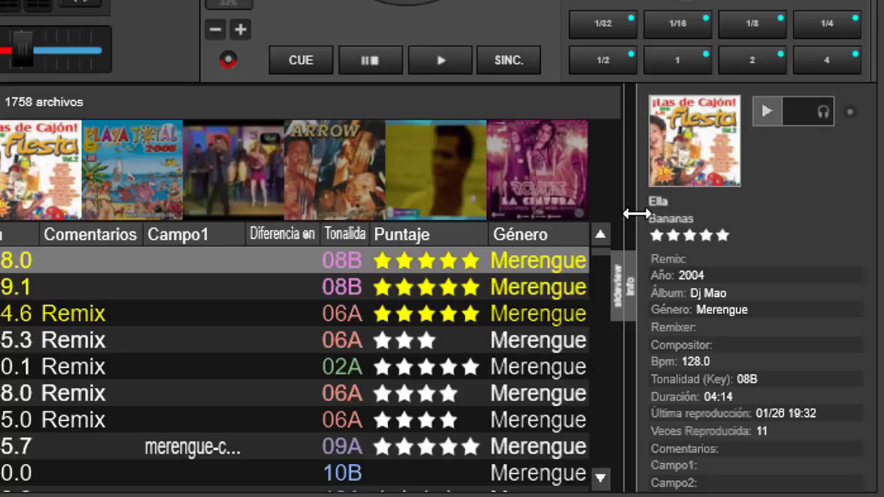
drag(635, 214, 644, 232)
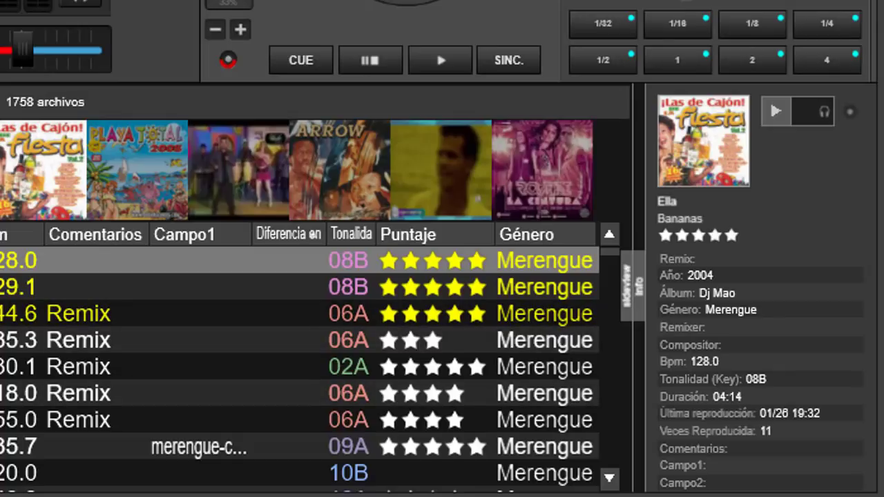
Step: Go through the songs from Perdóname to No Me Busques Remix and back up to Ella, viewing each one's details
click(207, 286)
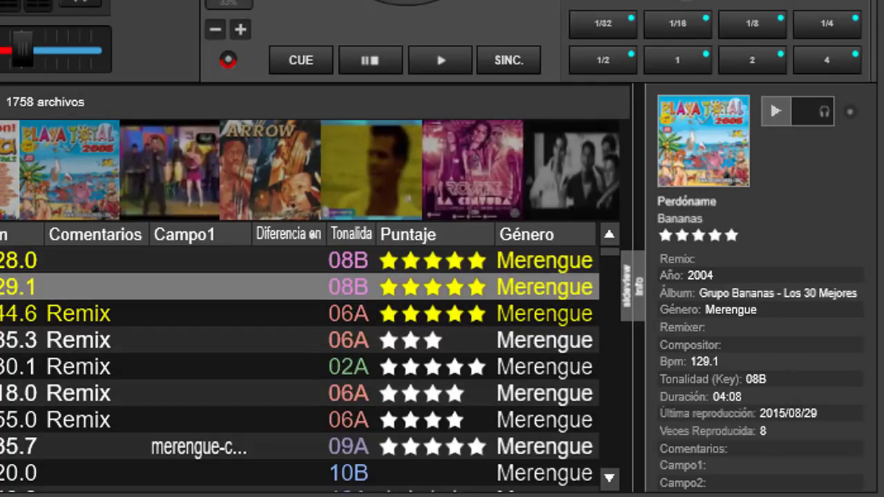
click(208, 314)
click(207, 340)
click(207, 366)
click(207, 393)
click(208, 420)
key(Up)
key(Up)
key(Up)
key(Up)
key(Up)
key(Up)
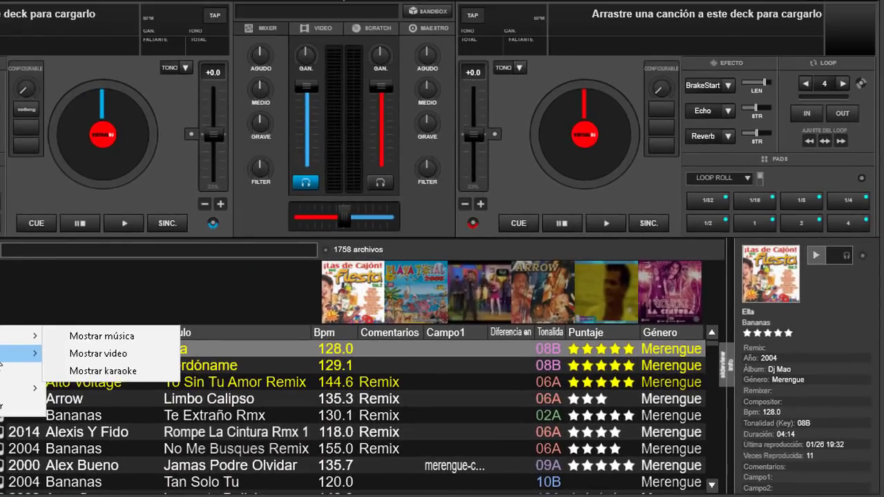
Step: Switch the song list to grid view (Visualizar en cuadrícula) and select Yo Sin Tu Amor Remix
mouse_move(0, 285)
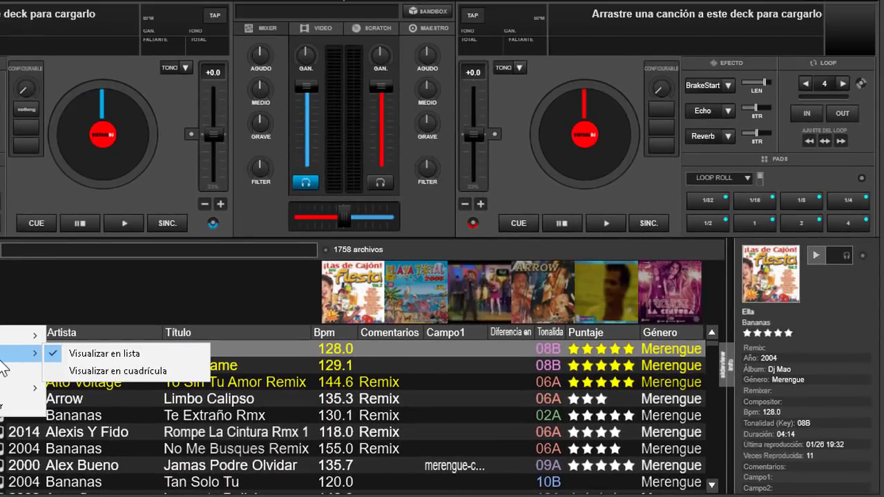
click(84, 370)
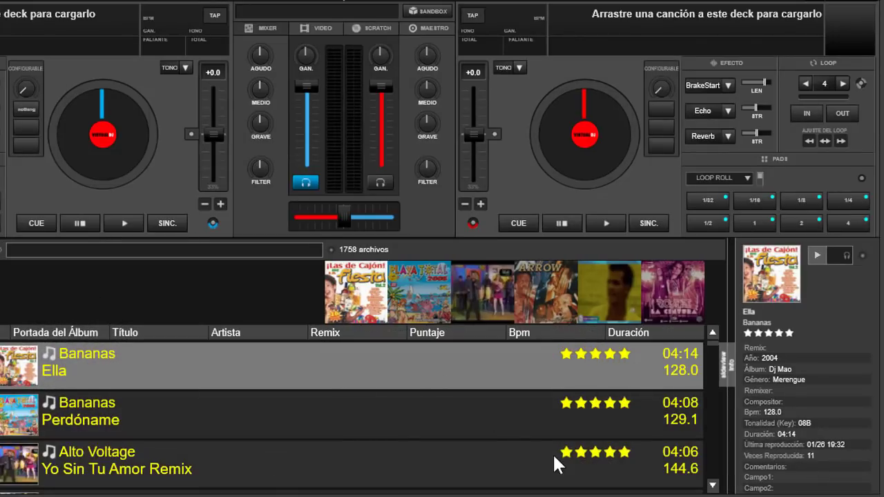
click(656, 439)
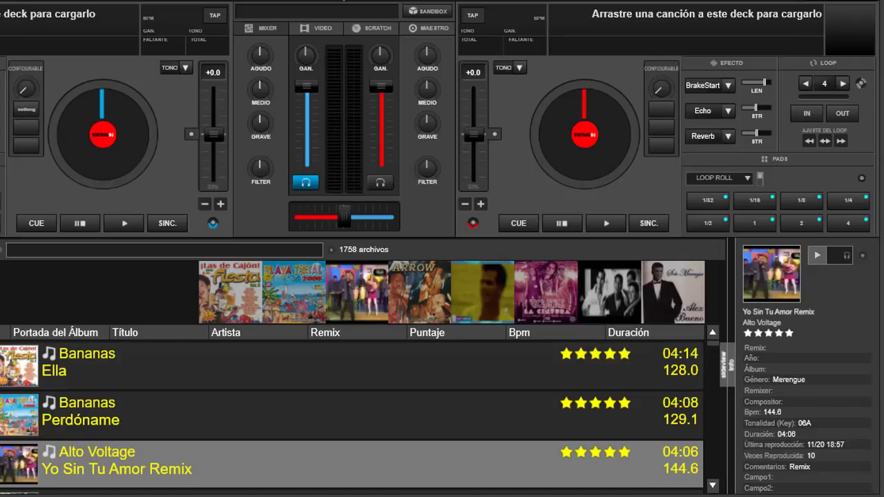
Step: Return the song display to list view (Visualizar en lista)
right_click(2, 391)
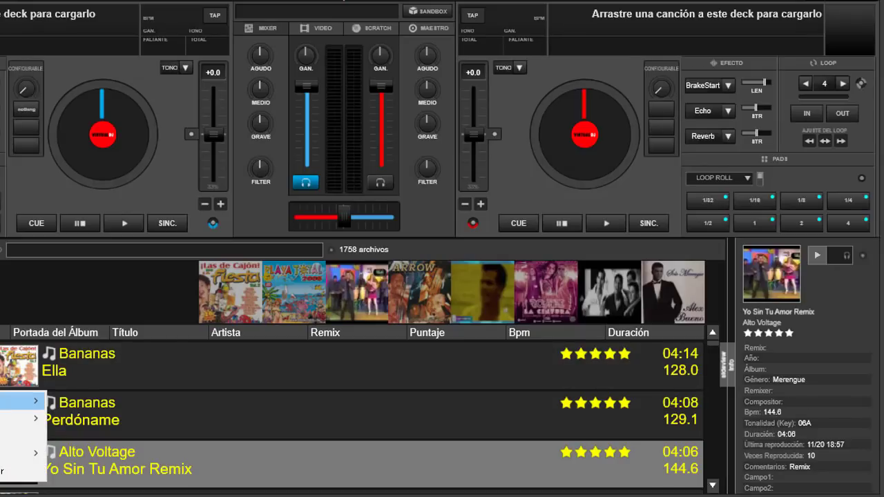
mouse_move(20, 418)
click(86, 416)
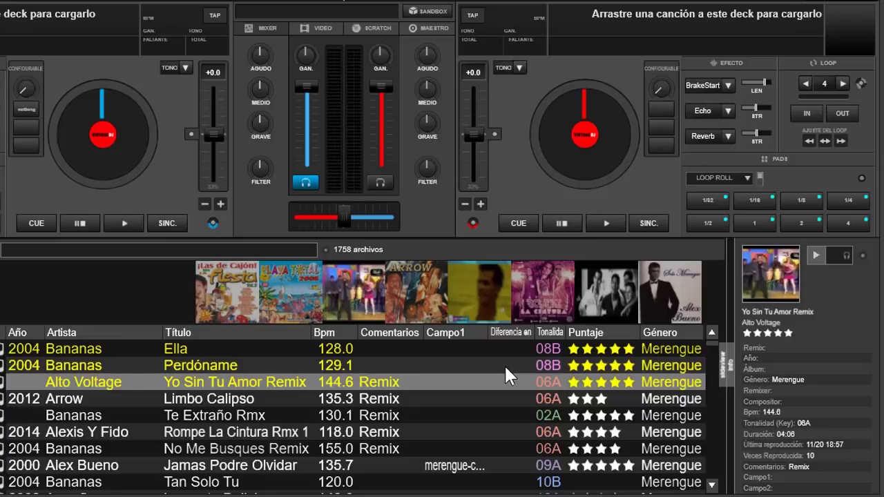
Step: Open the tag editor for the song Limbo Calipso from the info panel, view its tags and close the editor
click(256, 399)
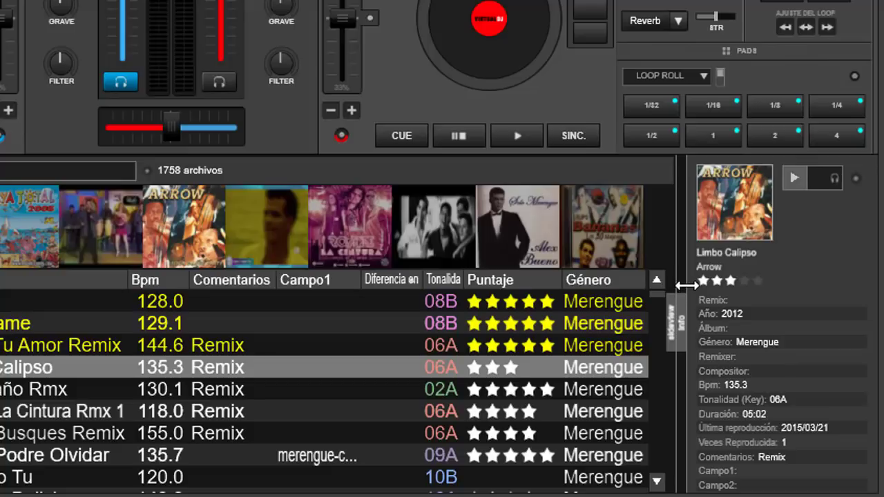
click(855, 177)
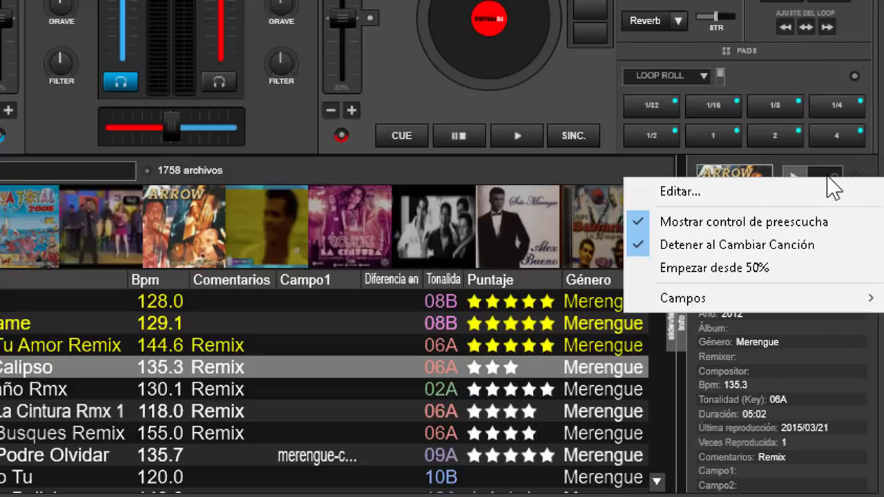
click(708, 193)
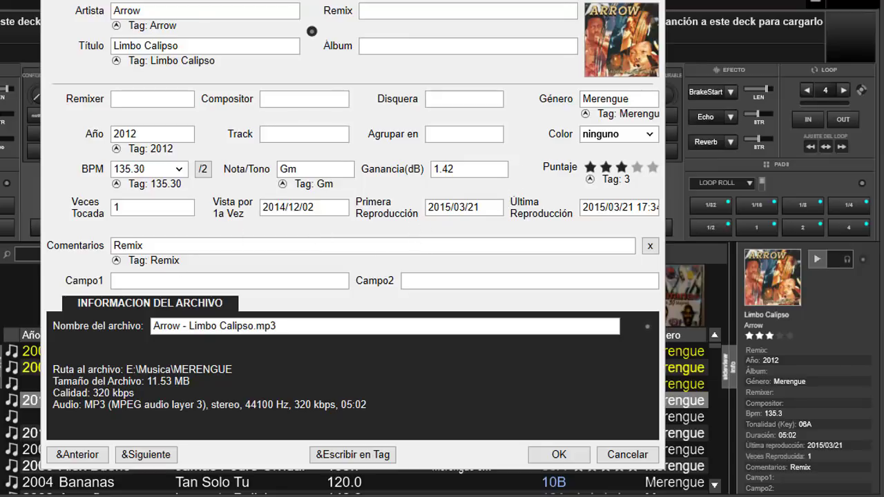
key(Return)
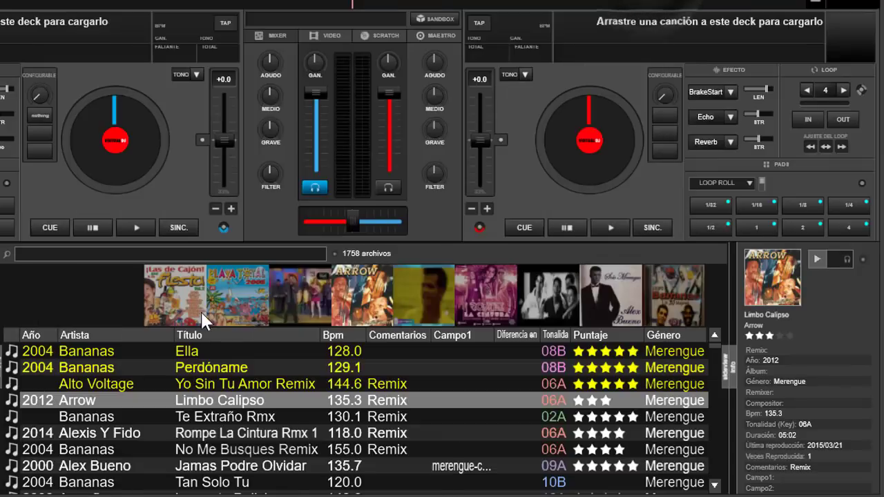
Step: Select the song Ella, then hide the prelisten control in the info panel and show it again
click(198, 351)
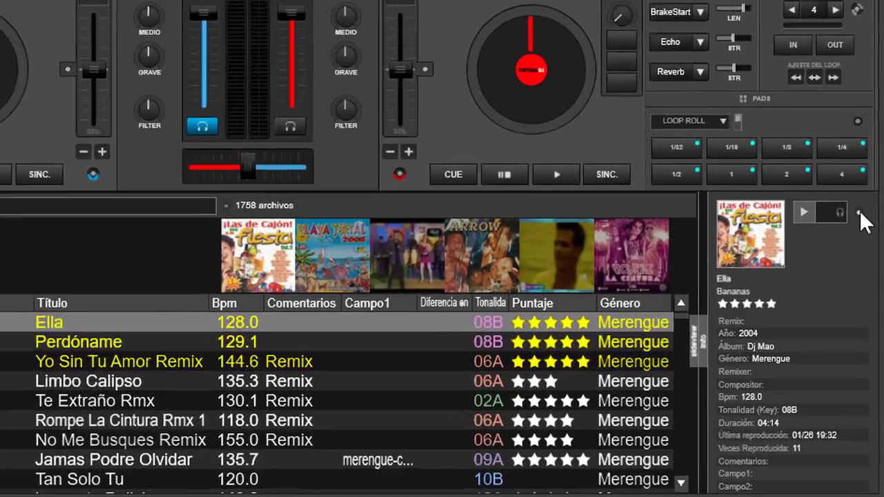
right_click(856, 261)
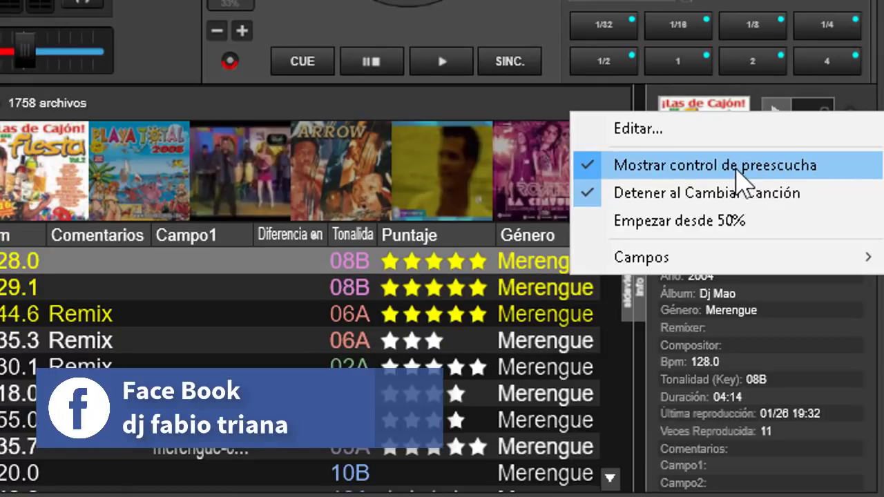
click(736, 170)
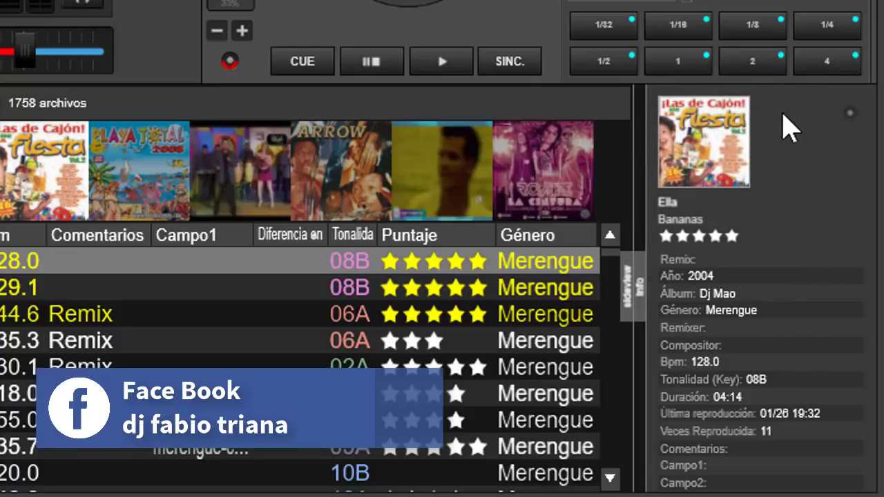
click(850, 112)
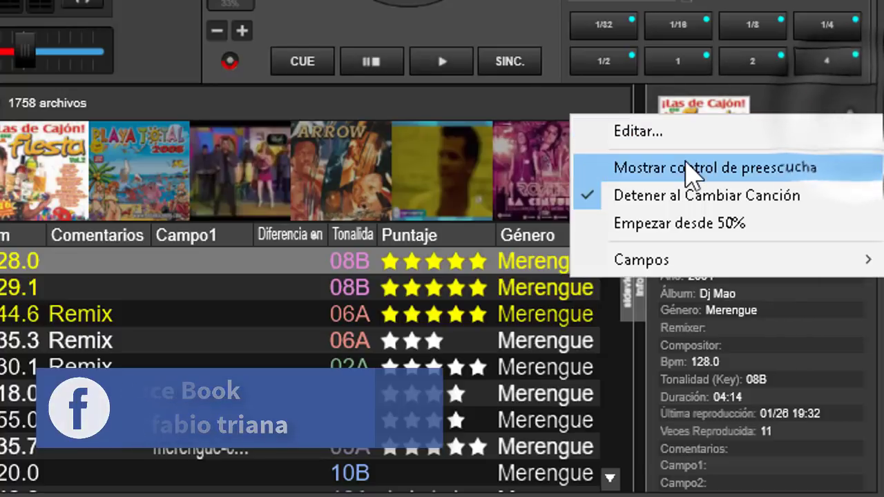
click(690, 173)
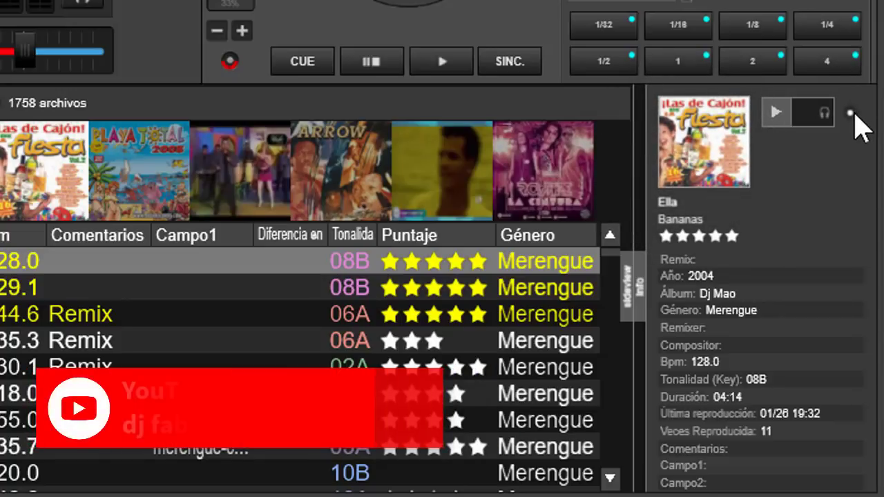
Step: Prelisten to Ella, accepting playback without a configured headphone output, and stop it by selecting Perdóname
click(850, 113)
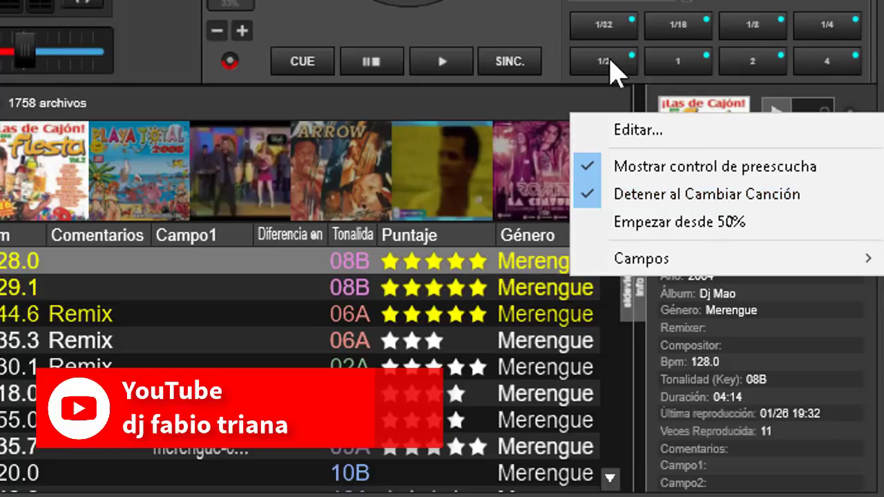
click(503, 15)
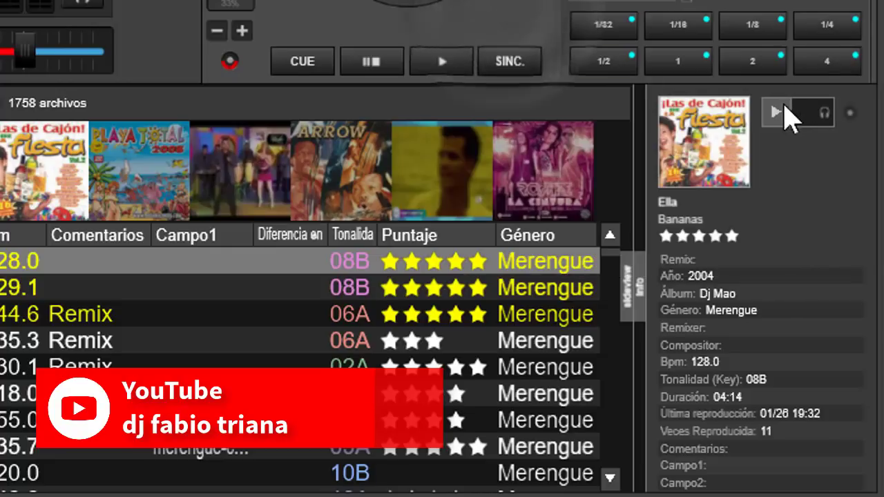
click(774, 117)
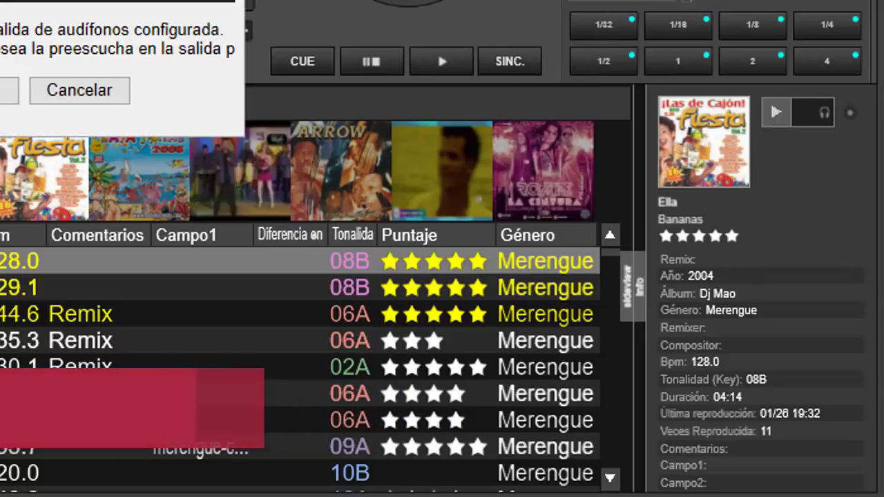
click(9, 89)
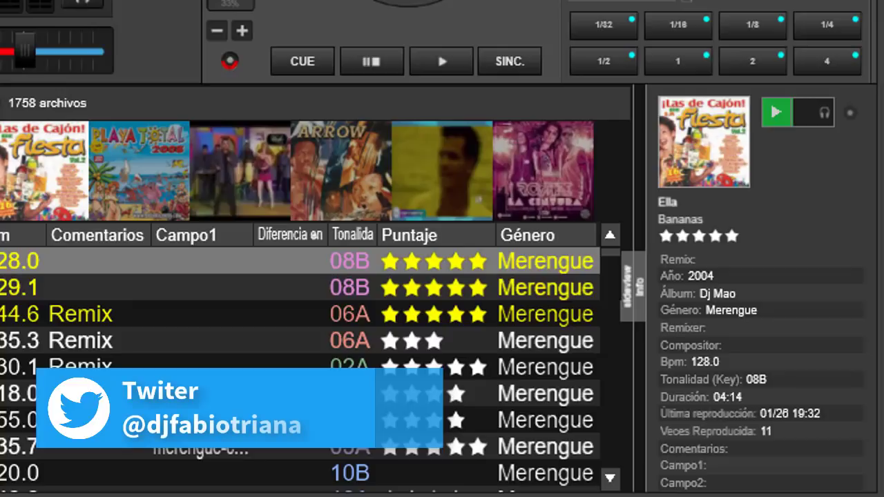
click(207, 287)
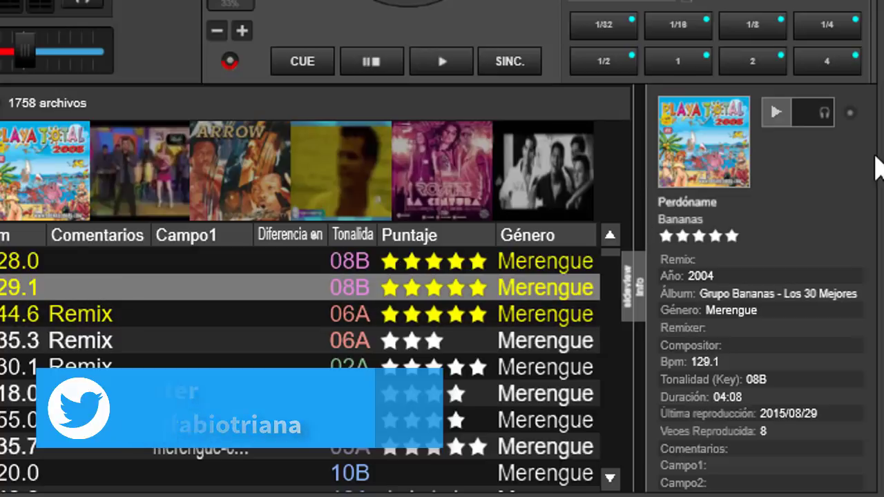
click(850, 112)
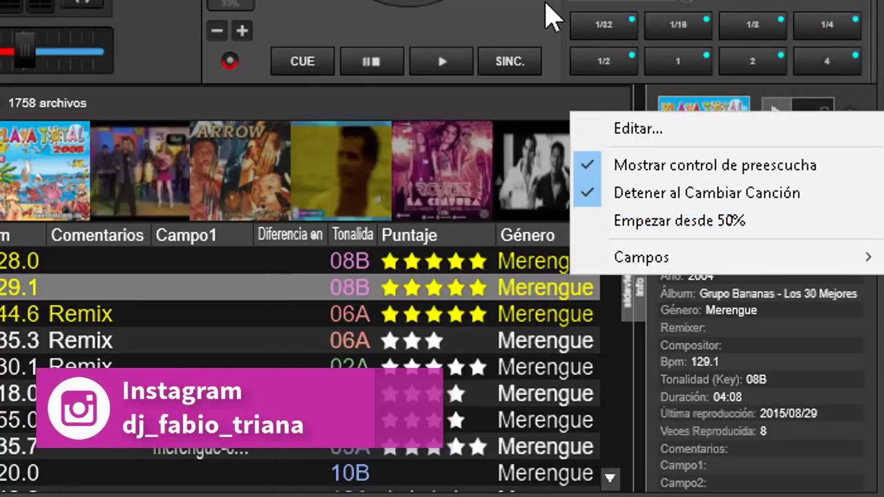
click(520, 8)
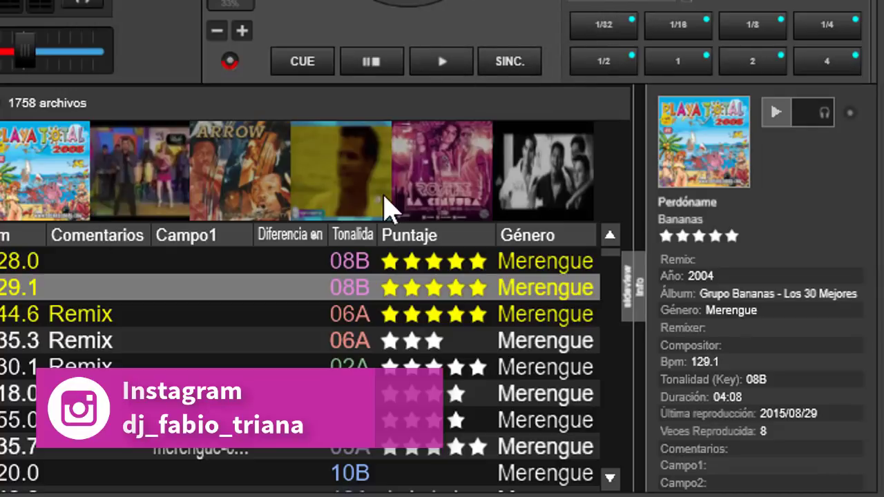
Step: Remove the Remix field from the fields shown in the info panel
click(850, 113)
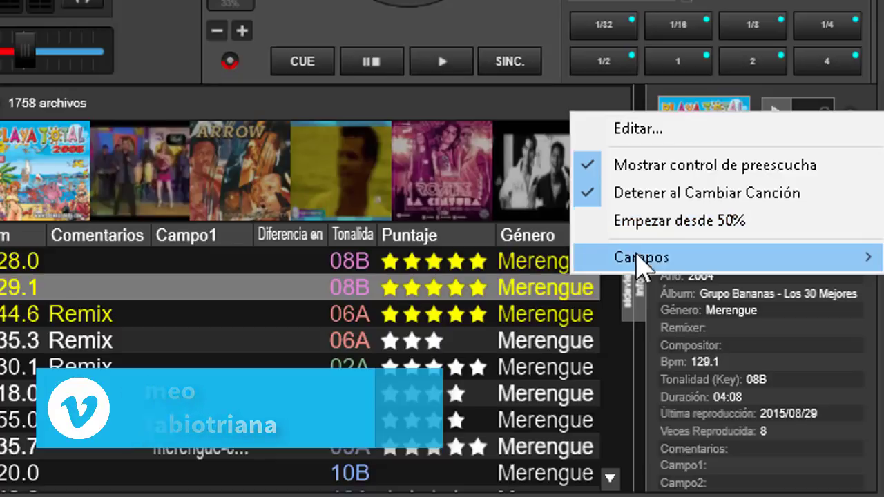
mouse_move(663, 271)
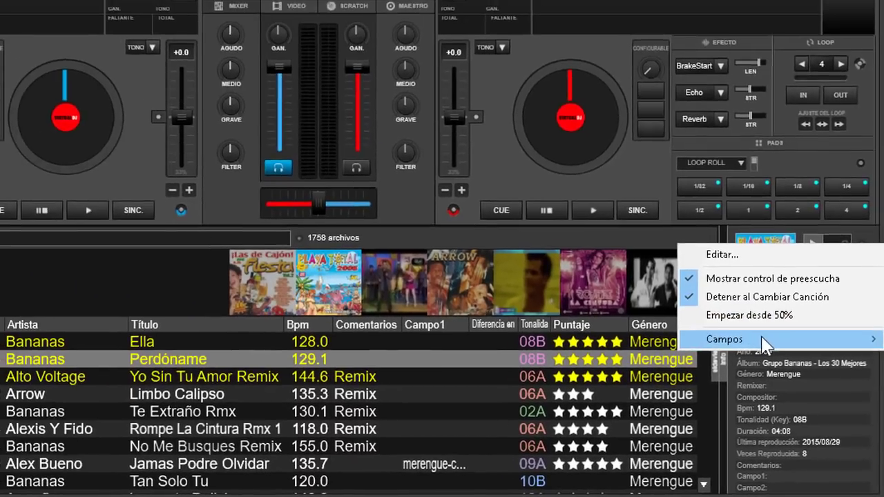
mouse_move(735, 292)
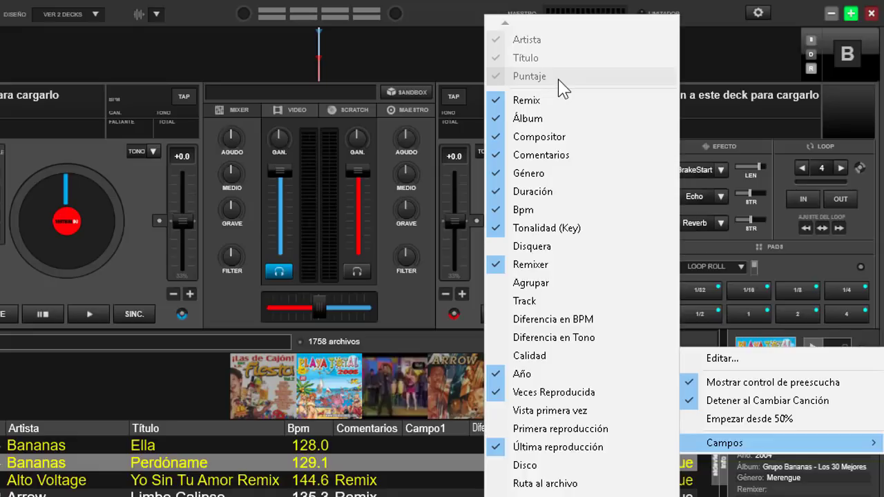
click(497, 102)
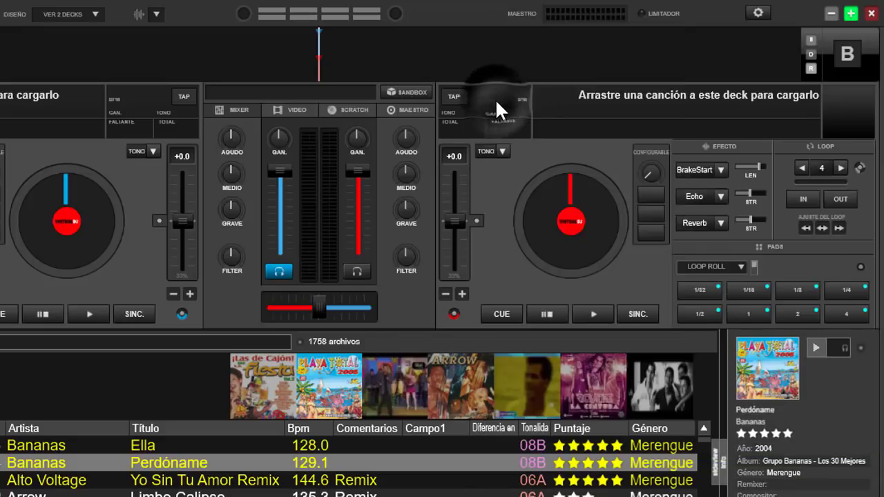
Step: Remove the Compositor and Comentarios fields from the fields shown in the info panel
click(860, 348)
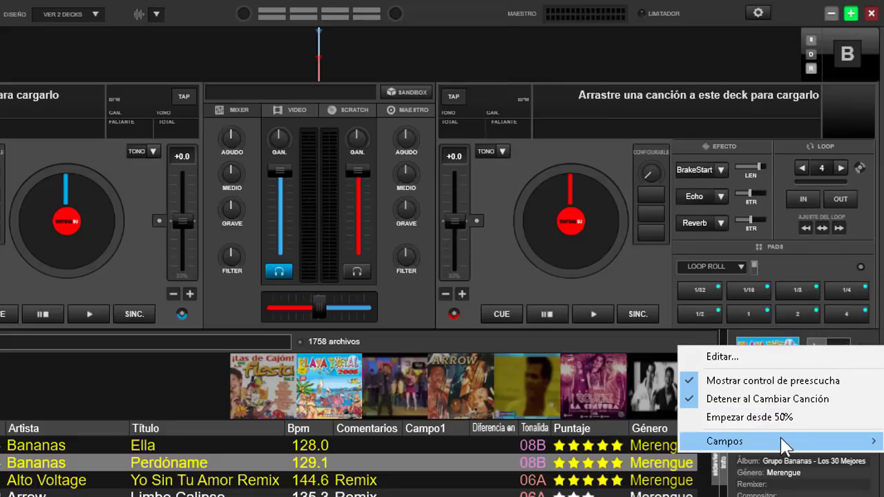
mouse_move(784, 445)
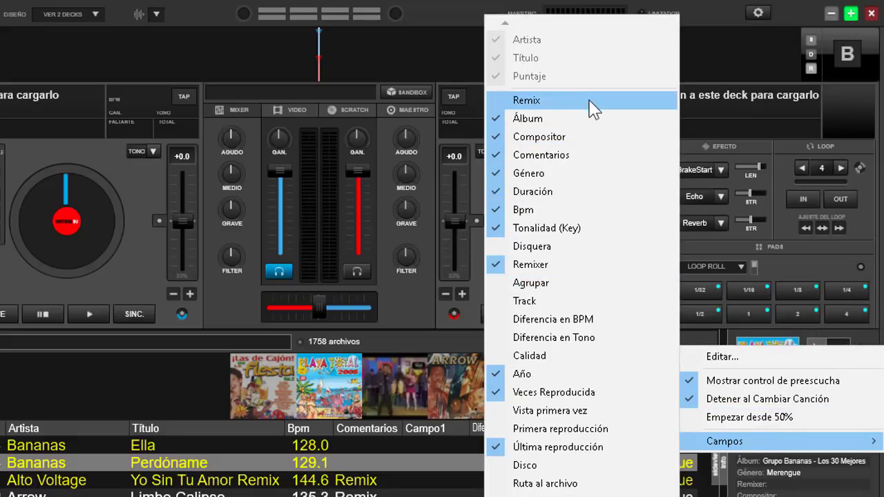
click(493, 138)
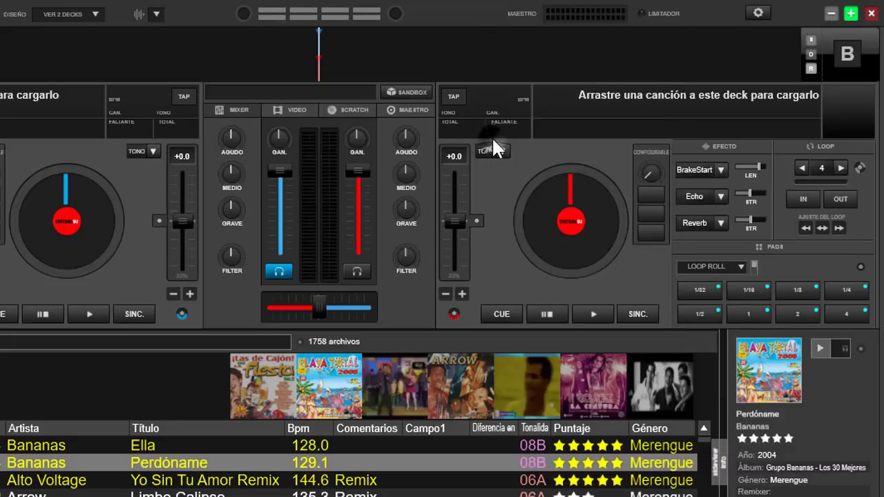
click(861, 350)
mouse_move(839, 448)
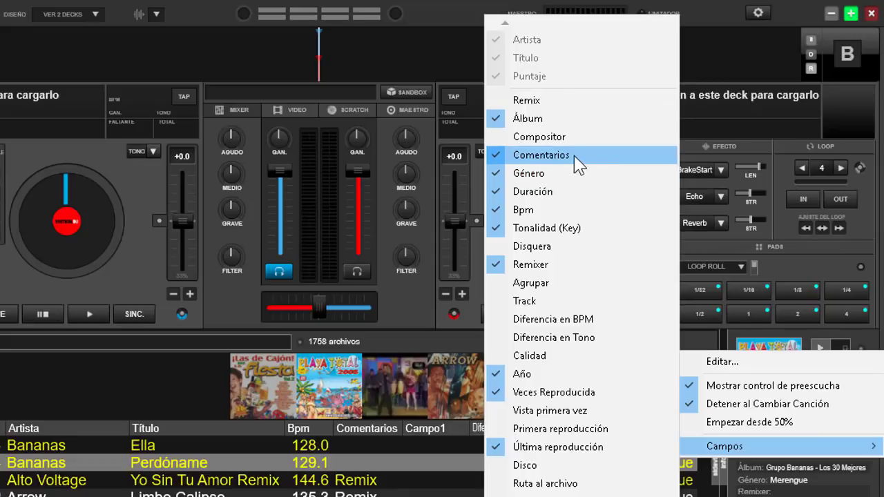
click(495, 156)
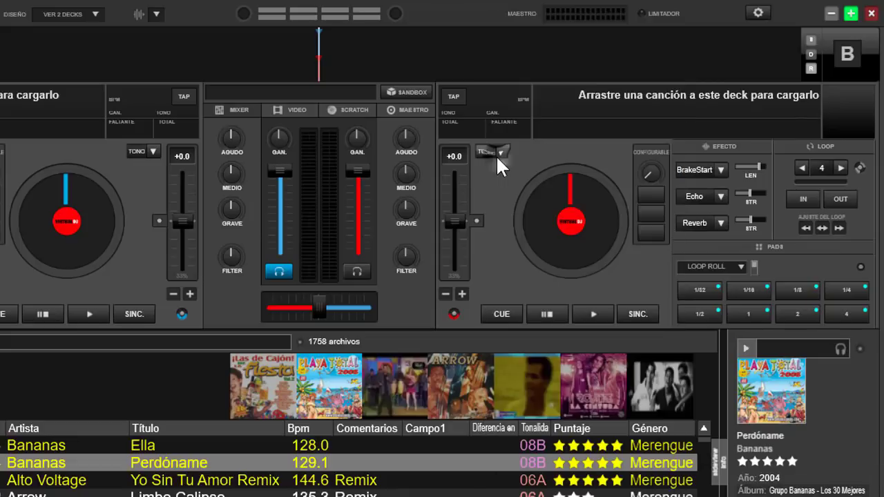
Step: Remove the Remixer and Campo2 fields from the info panel's displayed fields
click(860, 350)
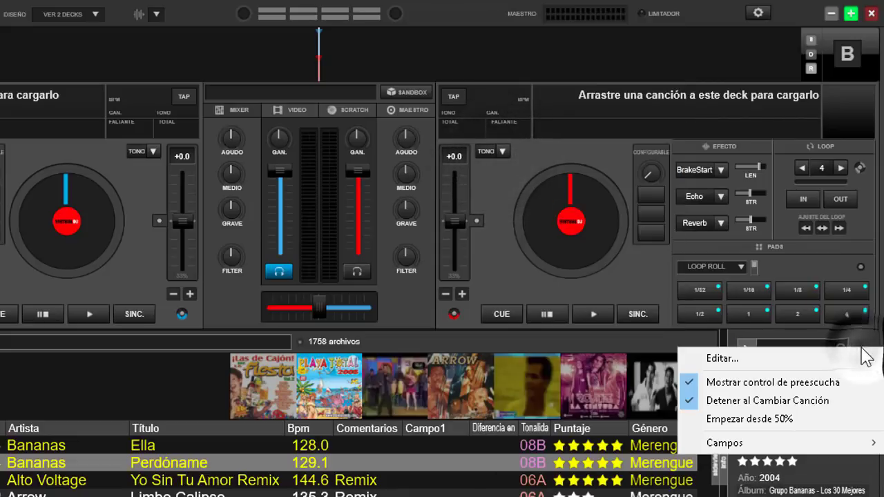
mouse_move(733, 436)
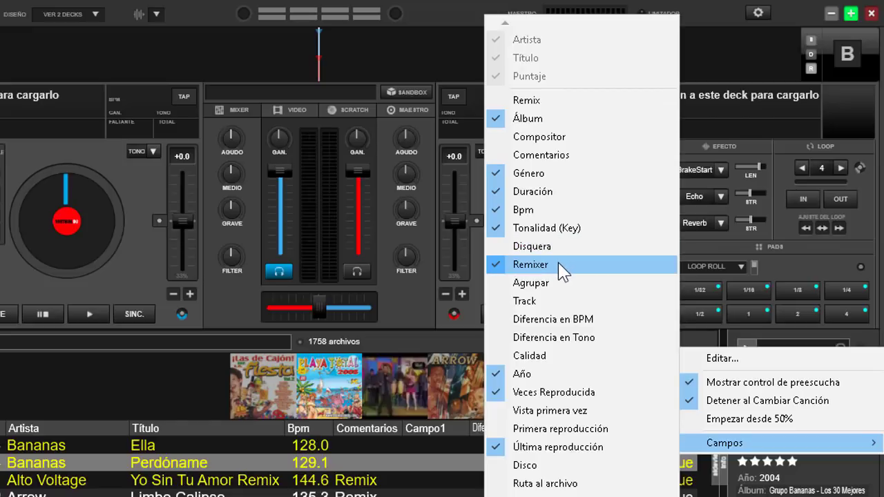
click(497, 265)
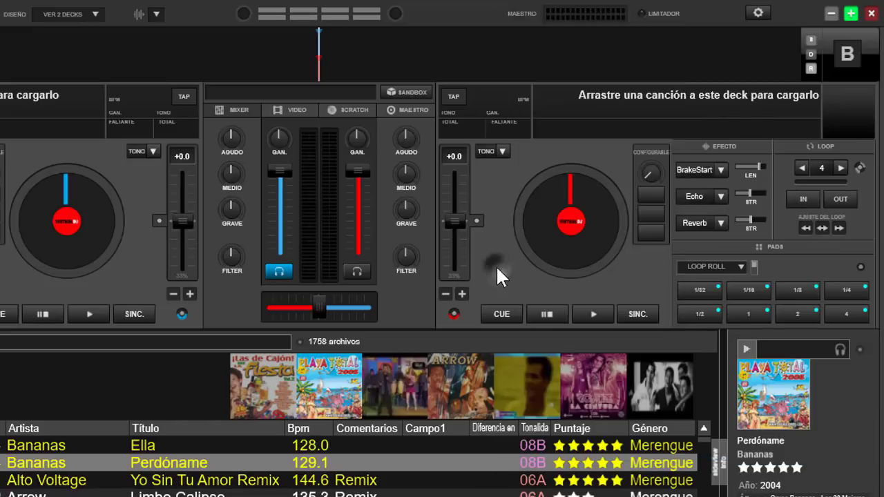
click(859, 349)
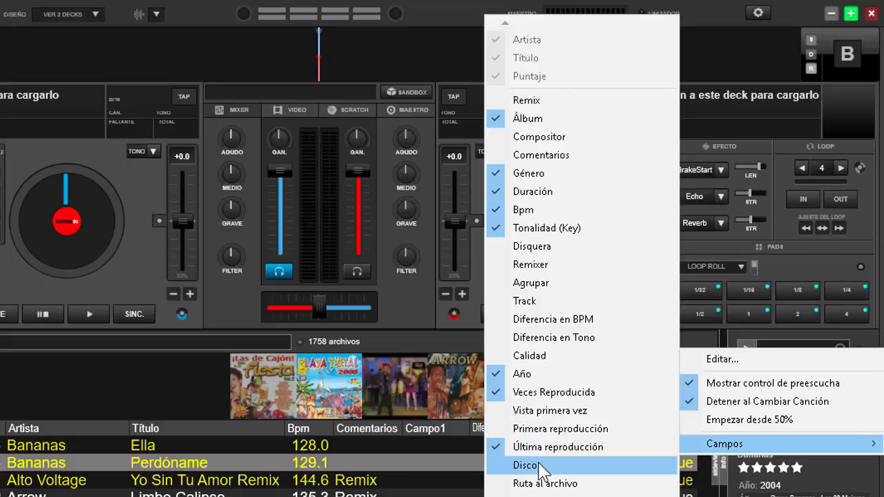
key(Escape)
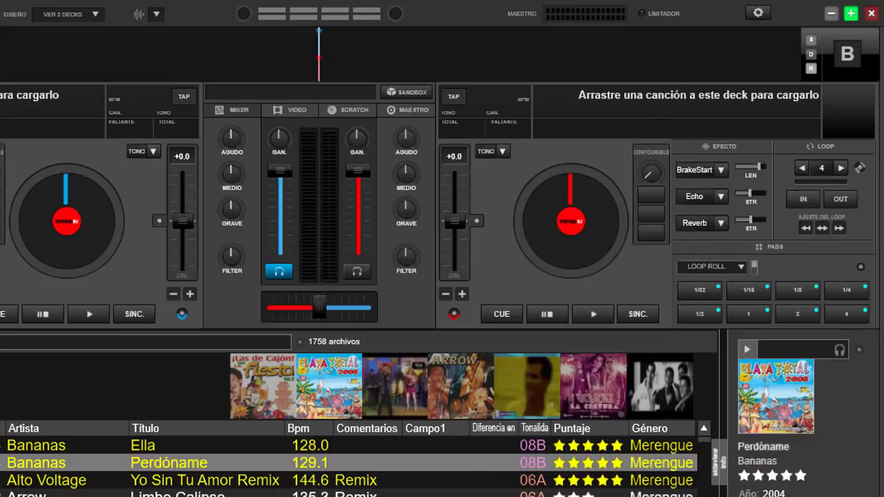
click(859, 350)
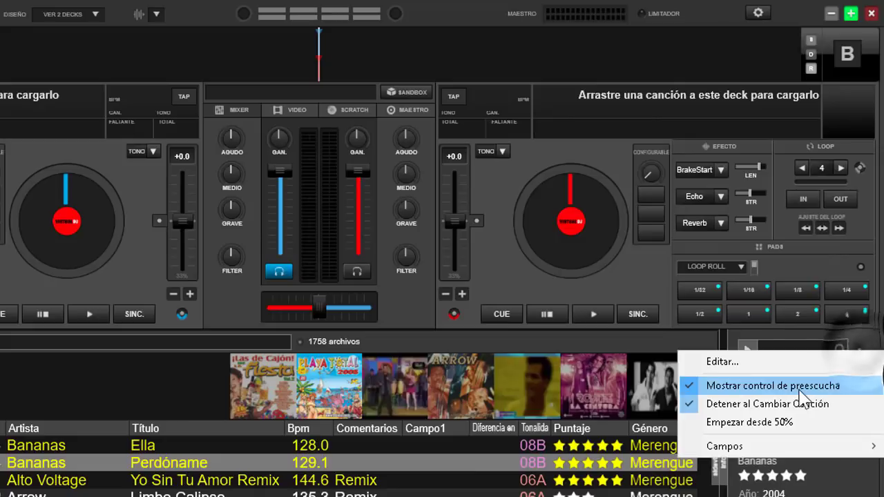
mouse_move(775, 449)
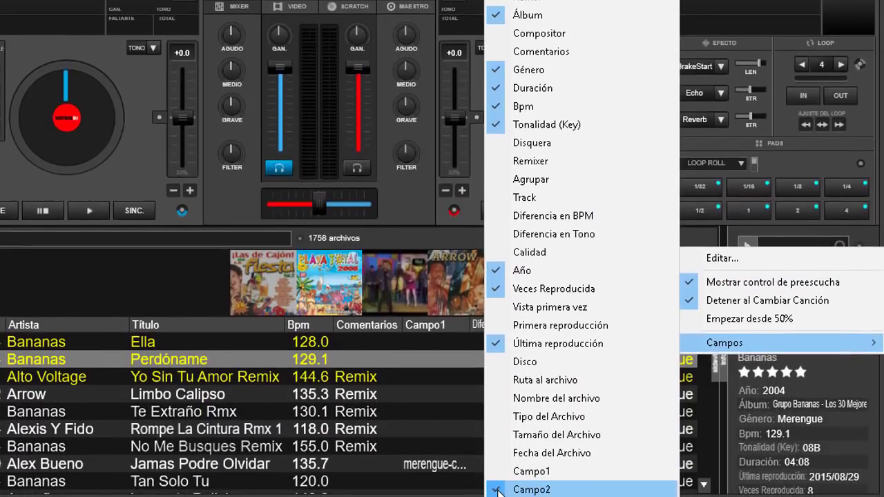
click(497, 488)
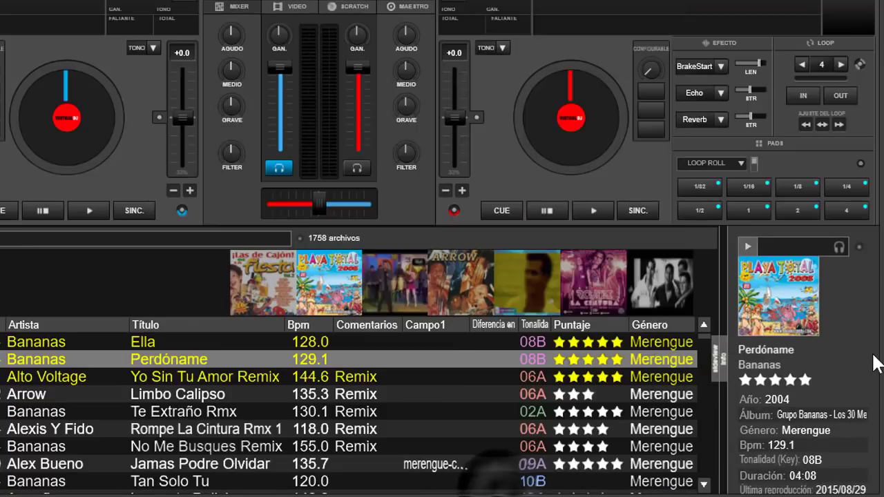
Step: Hide the album cover (Portada del Álbum) in the info panel and show it again
click(859, 247)
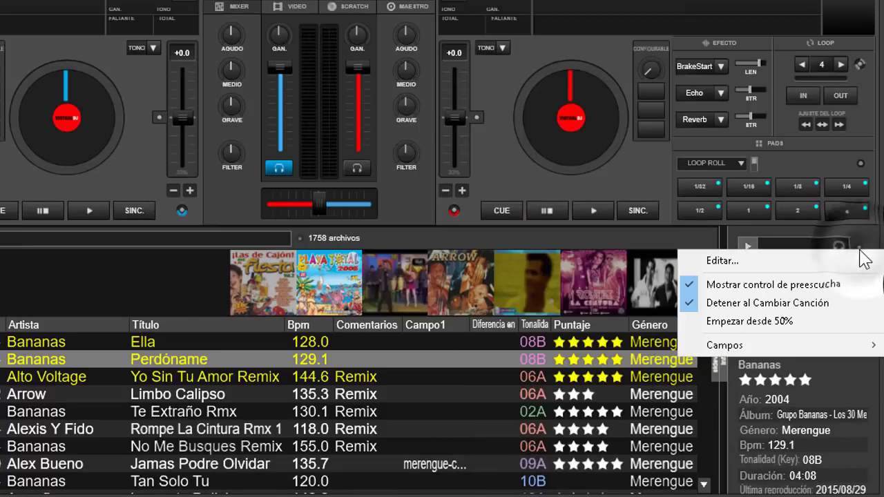
mouse_move(772, 345)
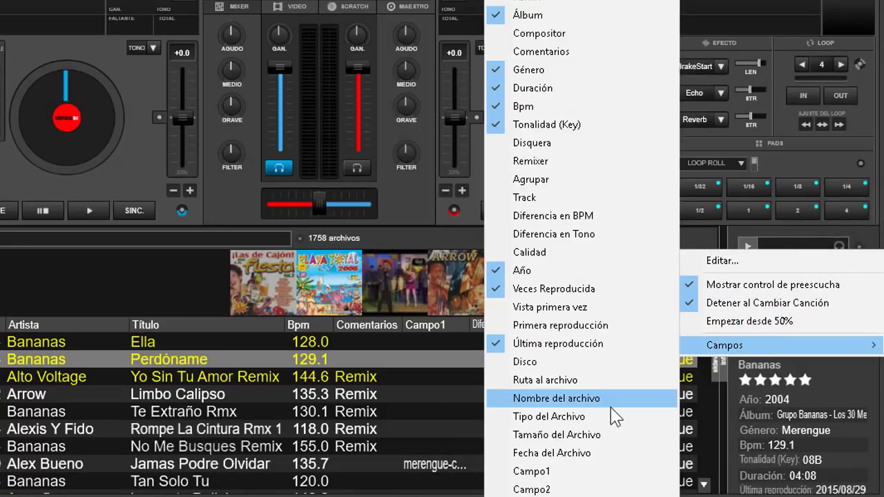
scroll(580, 276, down, 7)
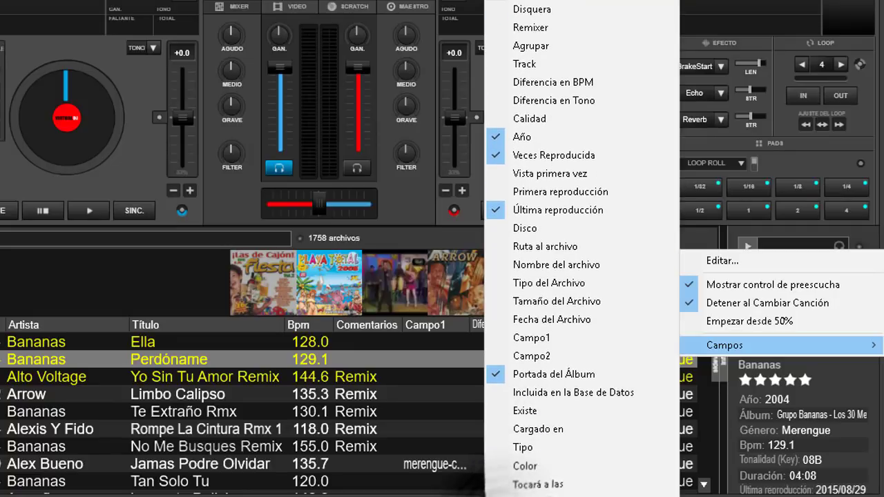
click(497, 377)
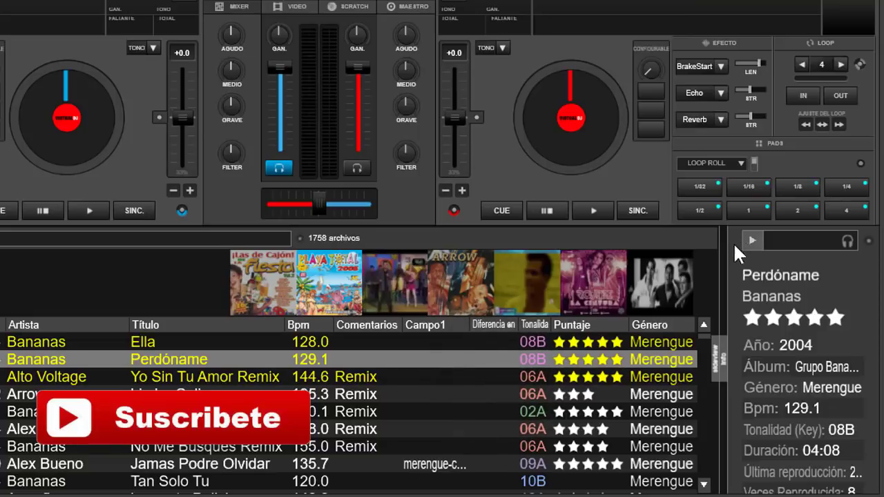
click(869, 241)
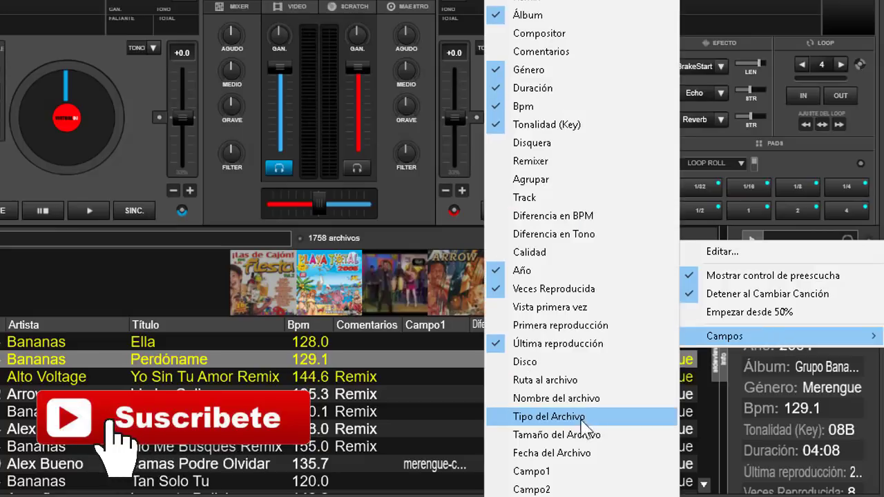
click(568, 489)
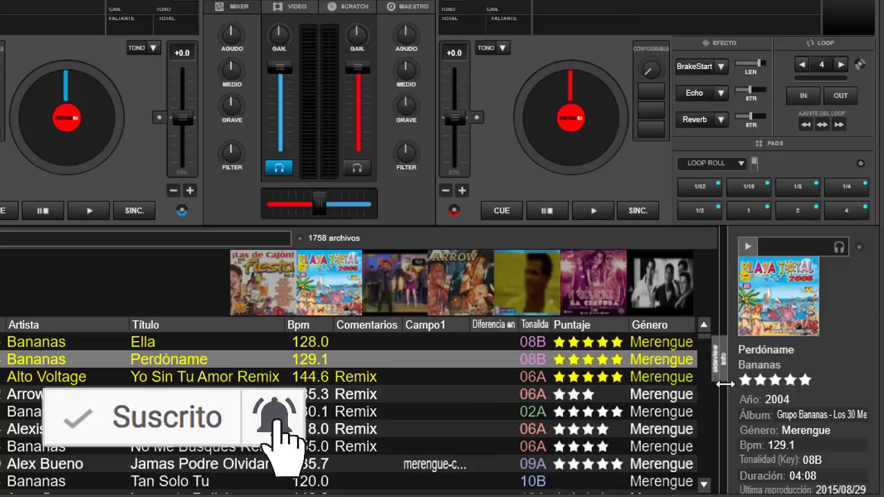
Step: Widen the info panel slightly, hide it and show it again
drag(723, 390, 696, 389)
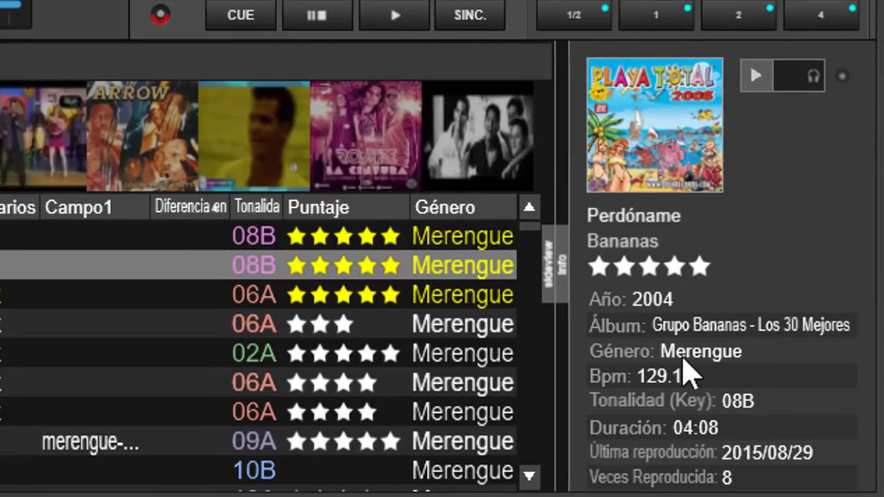
click(563, 266)
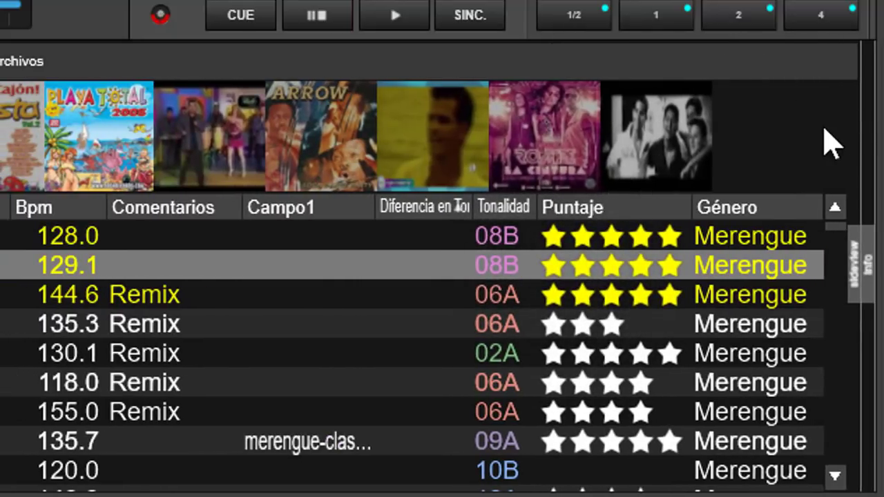
click(868, 276)
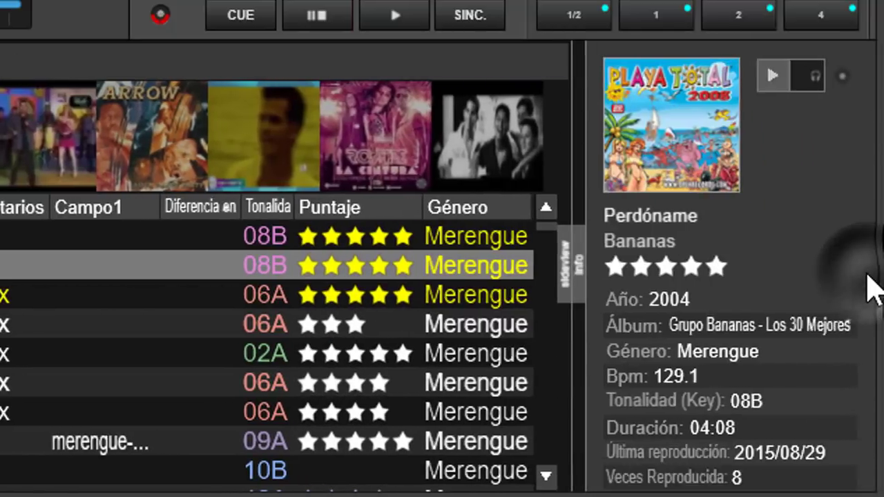